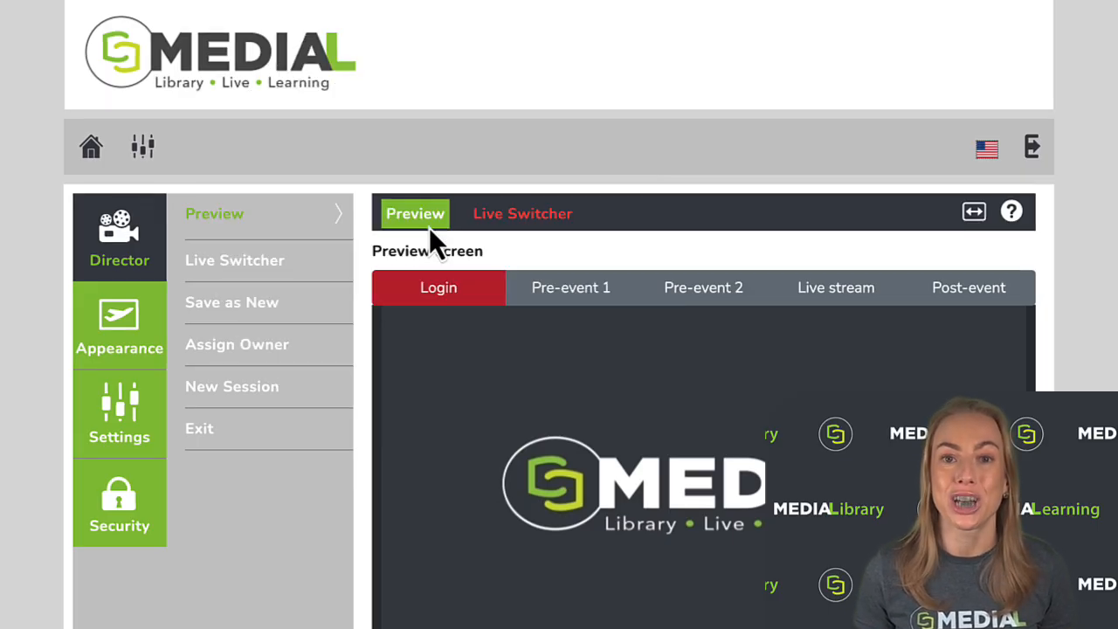
# - Set the channel's live state to Based on time in the Live Switcher and open its owner assignment settings
pyautogui.click(533, 226)
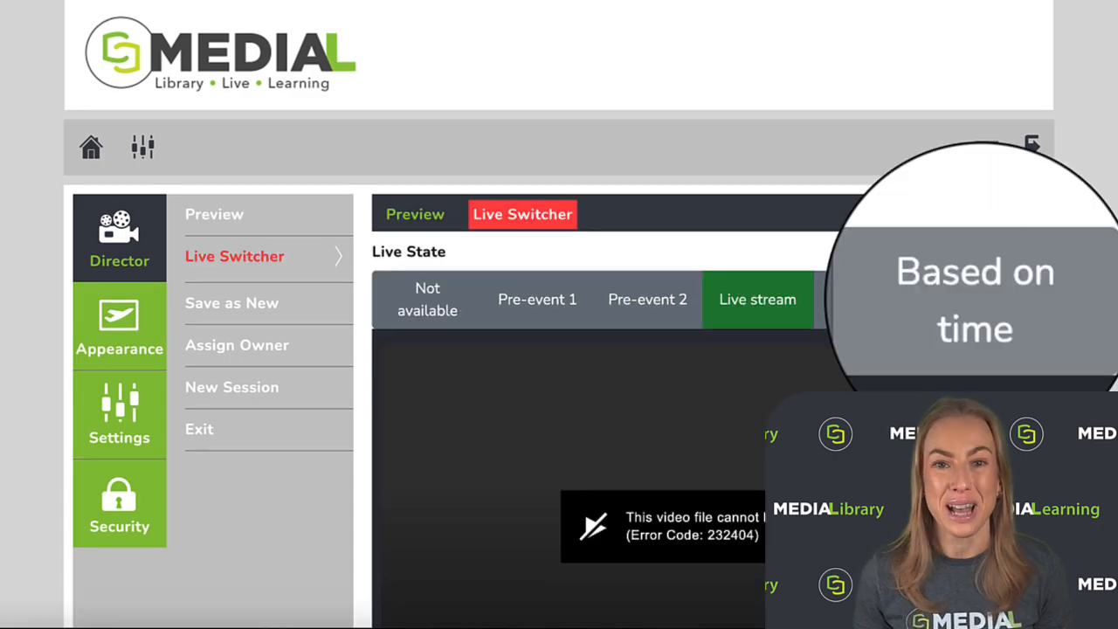
pyautogui.click(978, 300)
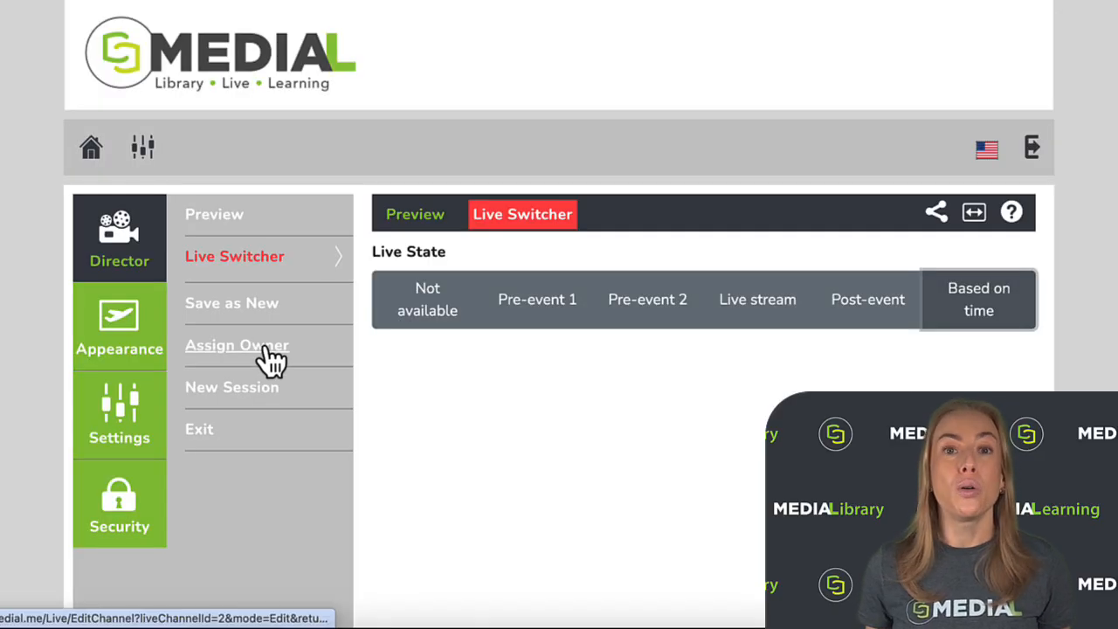
pyautogui.click(262, 342)
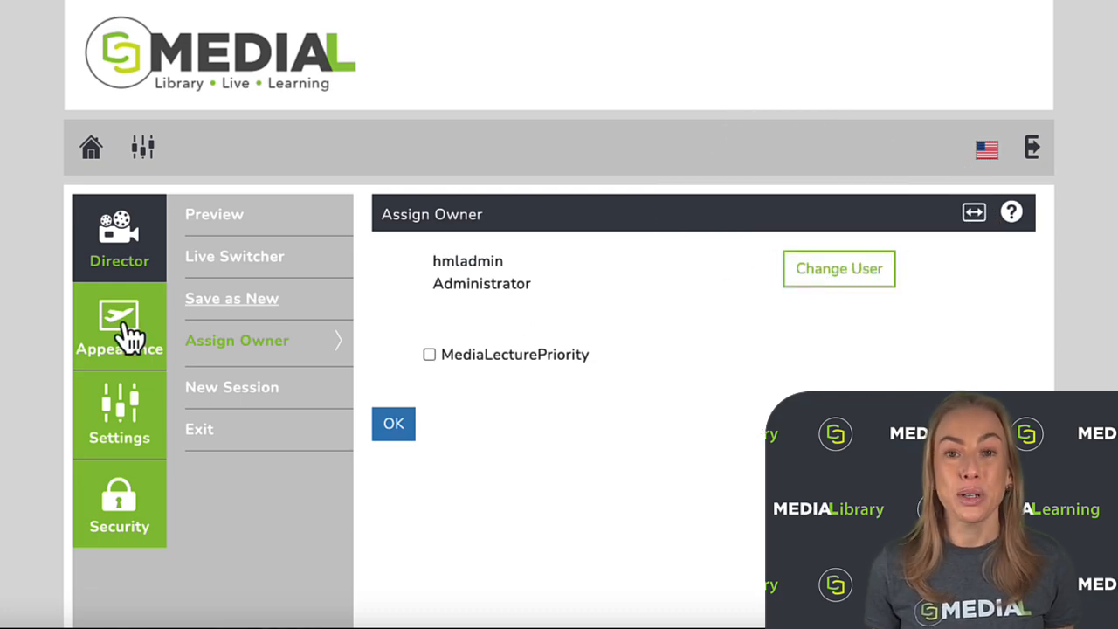
# - Set the login player appearance to Channel Primary Picture and view the channel's primary picture
pyautogui.click(124, 328)
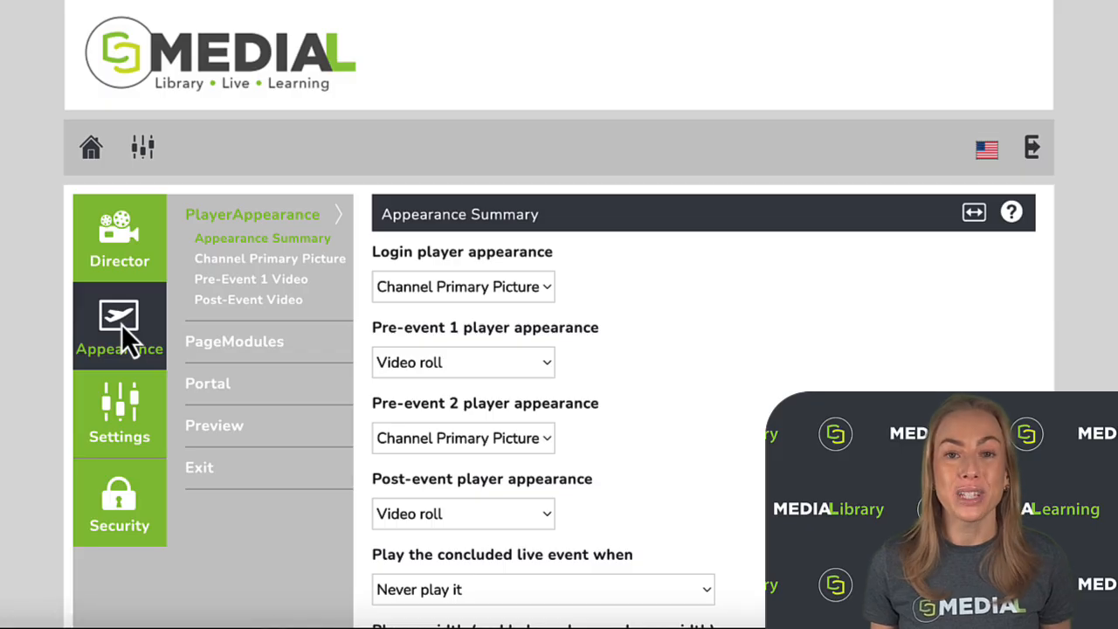
pyautogui.click(543, 286)
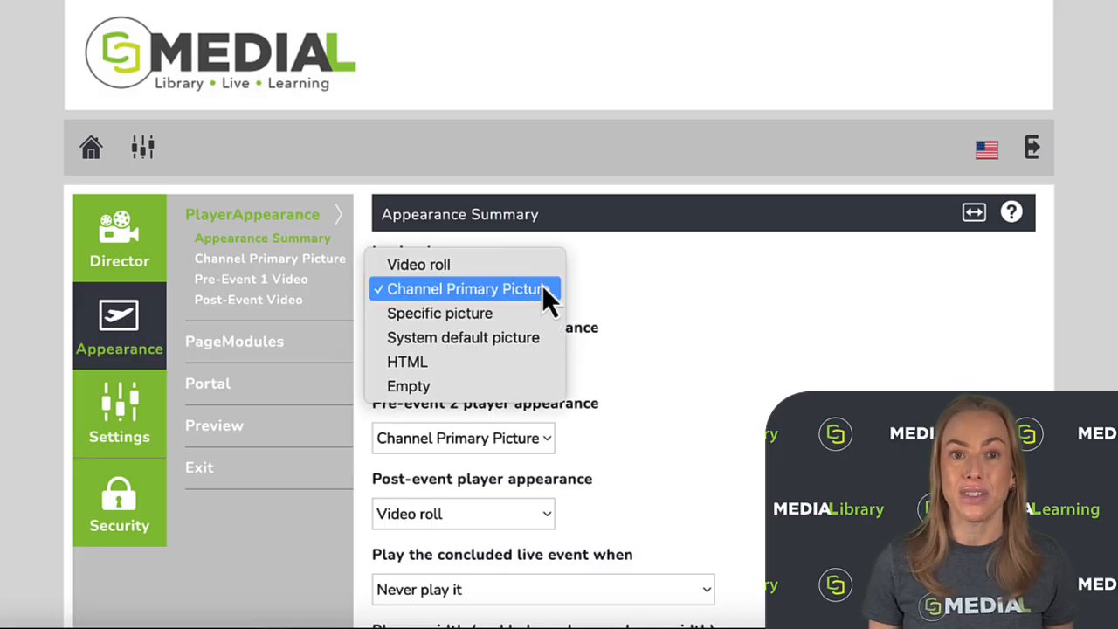
pyautogui.click(530, 293)
pyautogui.click(325, 258)
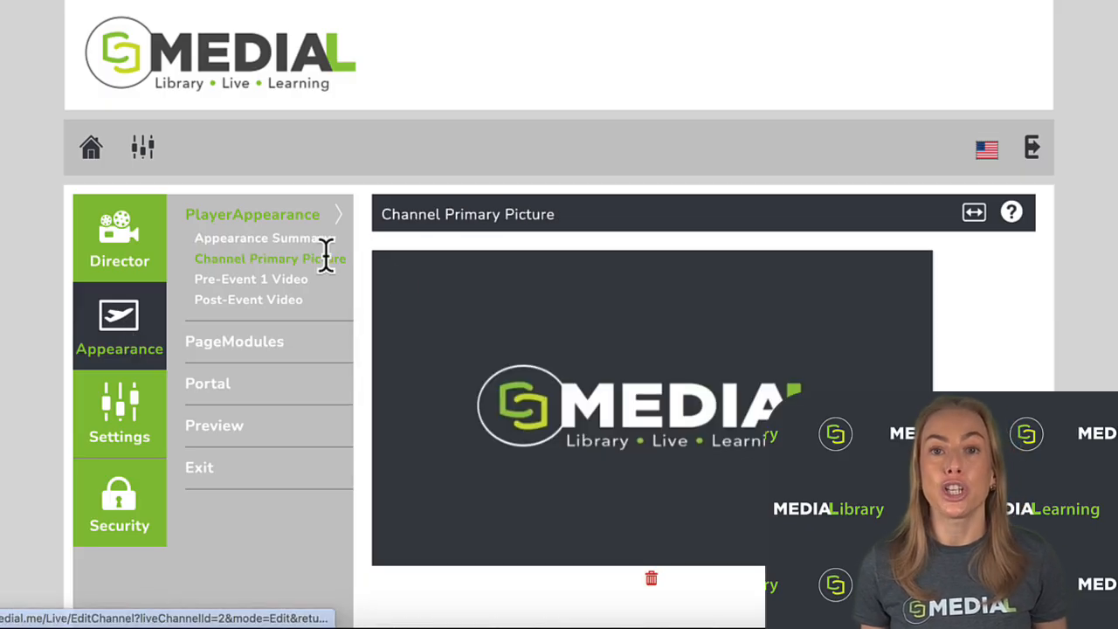
pyautogui.scroll(-2, 559, 350)
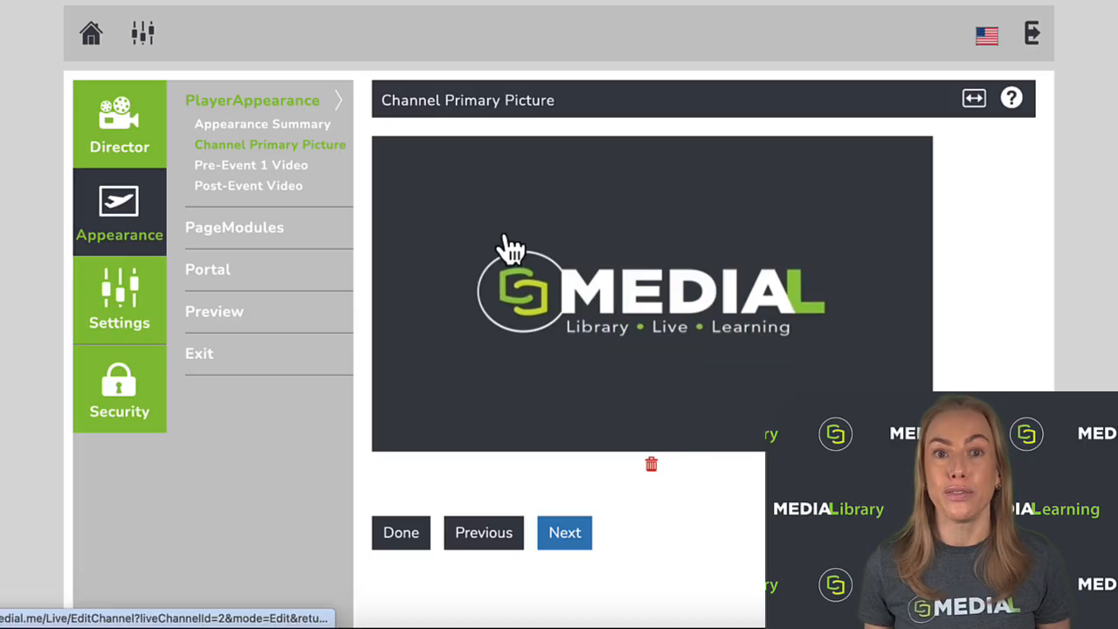
# - Set the Pre-event 1 player appearance to Video roll and review the assigned pre-event video
pyautogui.click(308, 125)
pyautogui.click(548, 251)
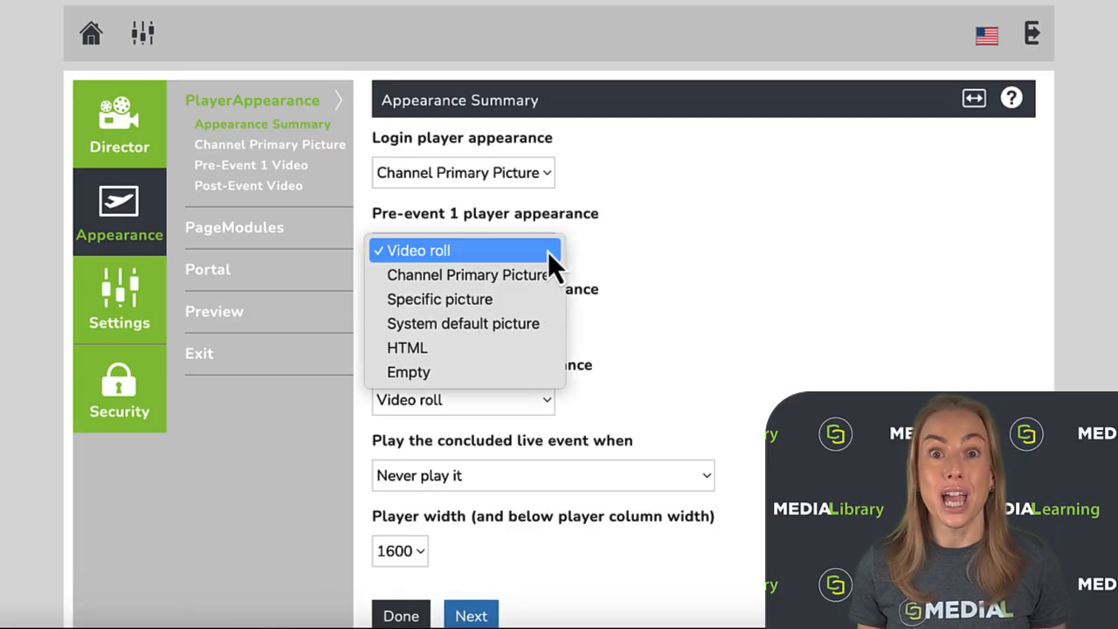
pyautogui.click(505, 253)
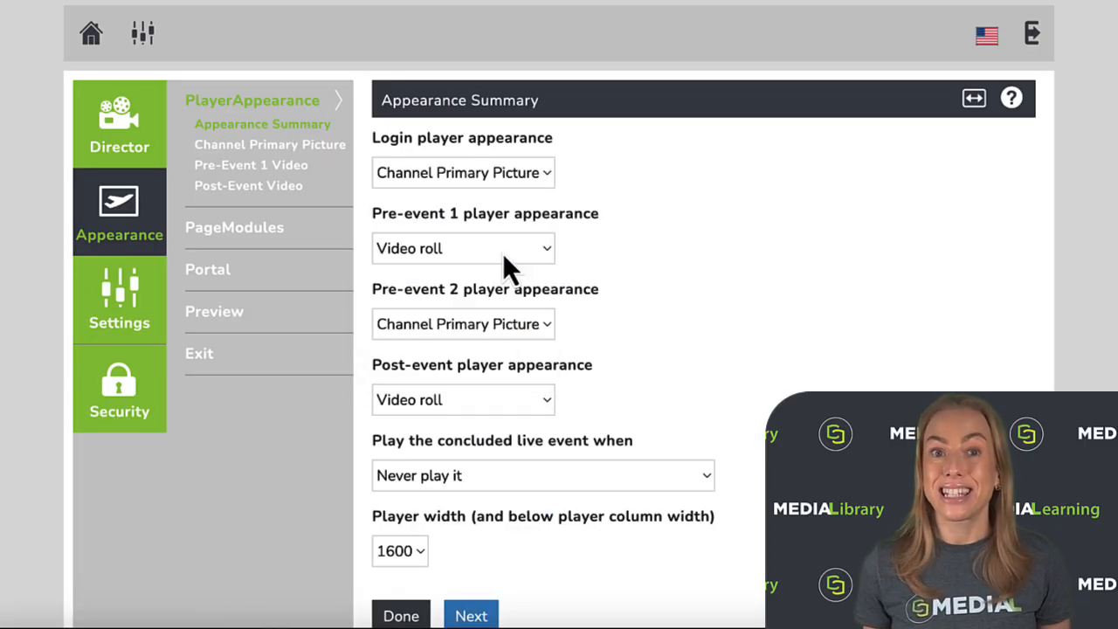
pyautogui.click(284, 166)
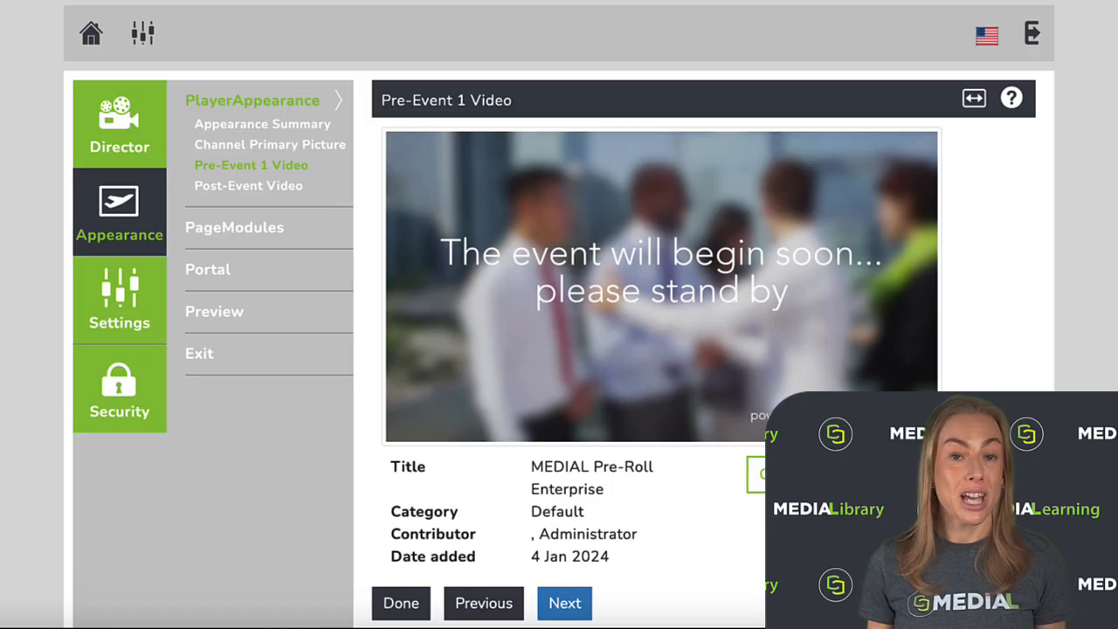
pyautogui.scroll(-1, 559, 314)
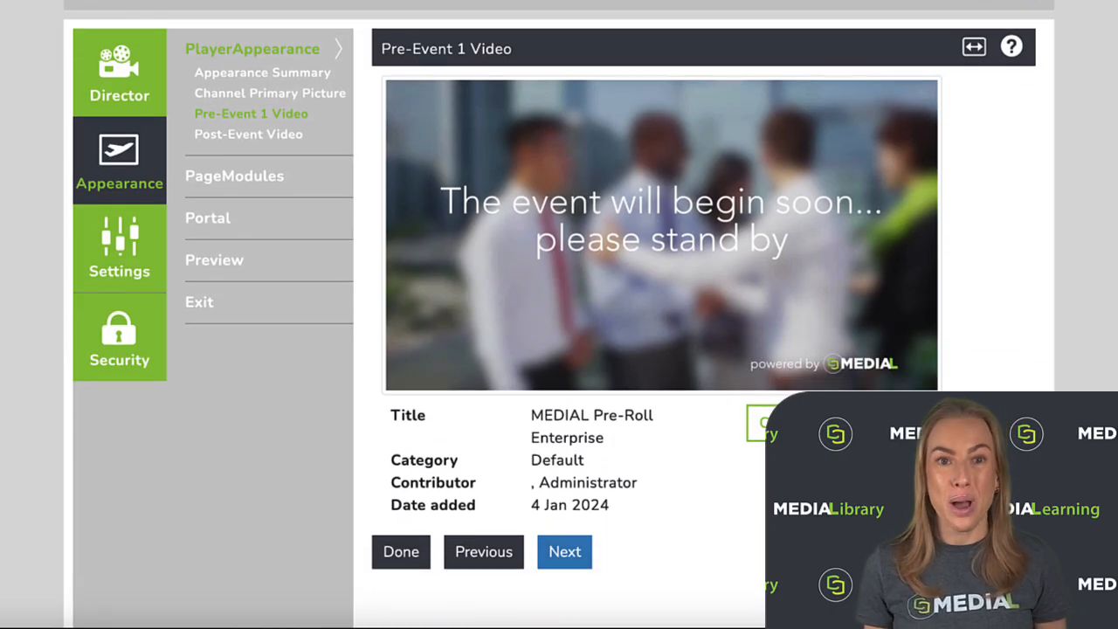
# - Set the post-event player appearance to Video roll and view the assigned post-event video
pyautogui.click(288, 75)
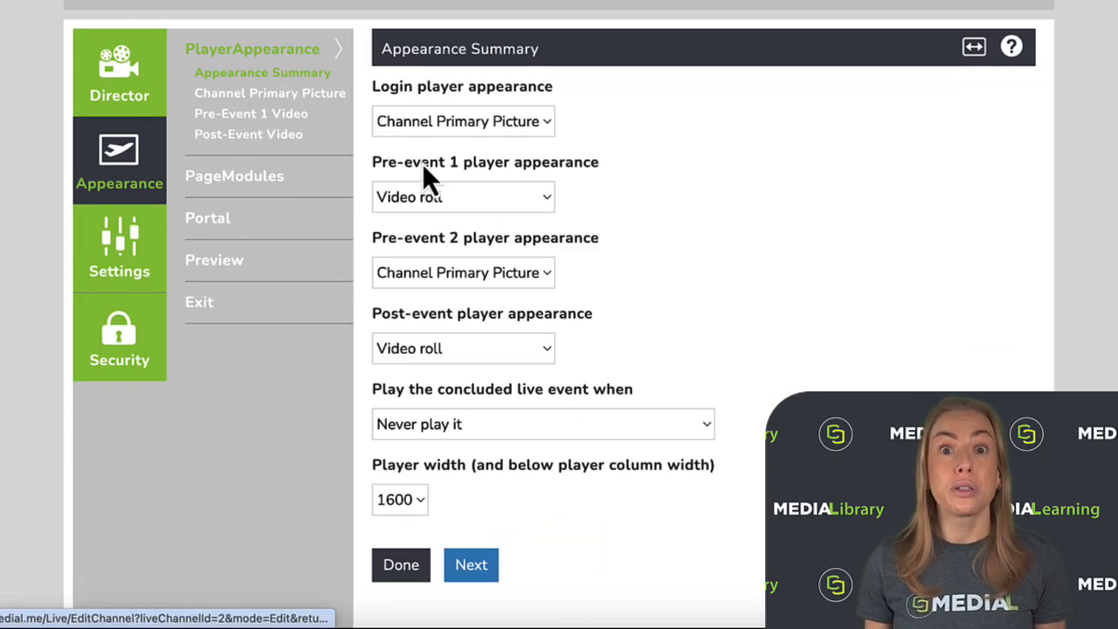
pyautogui.scroll(-1, 673, 288)
pyautogui.scroll(1, 686, 293)
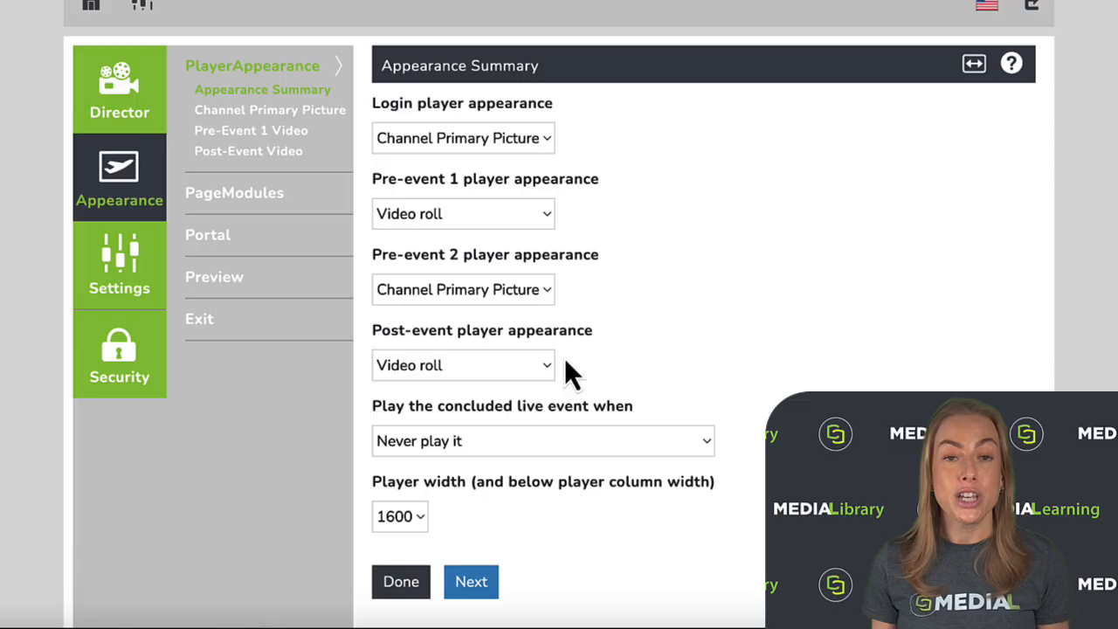
pyautogui.click(544, 377)
pyautogui.click(502, 368)
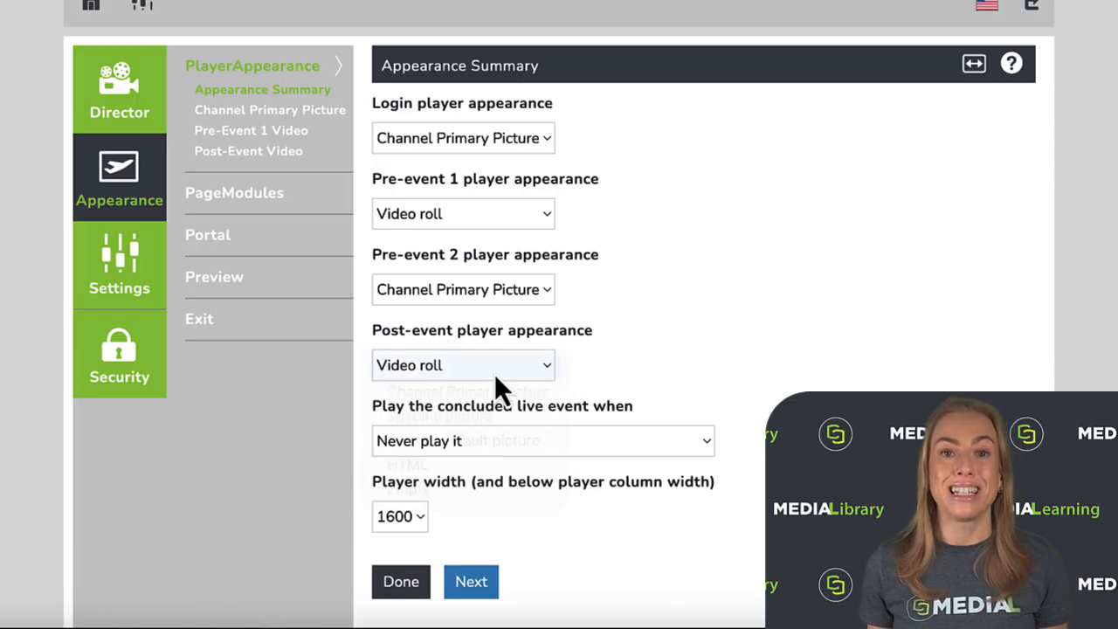
pyautogui.click(286, 150)
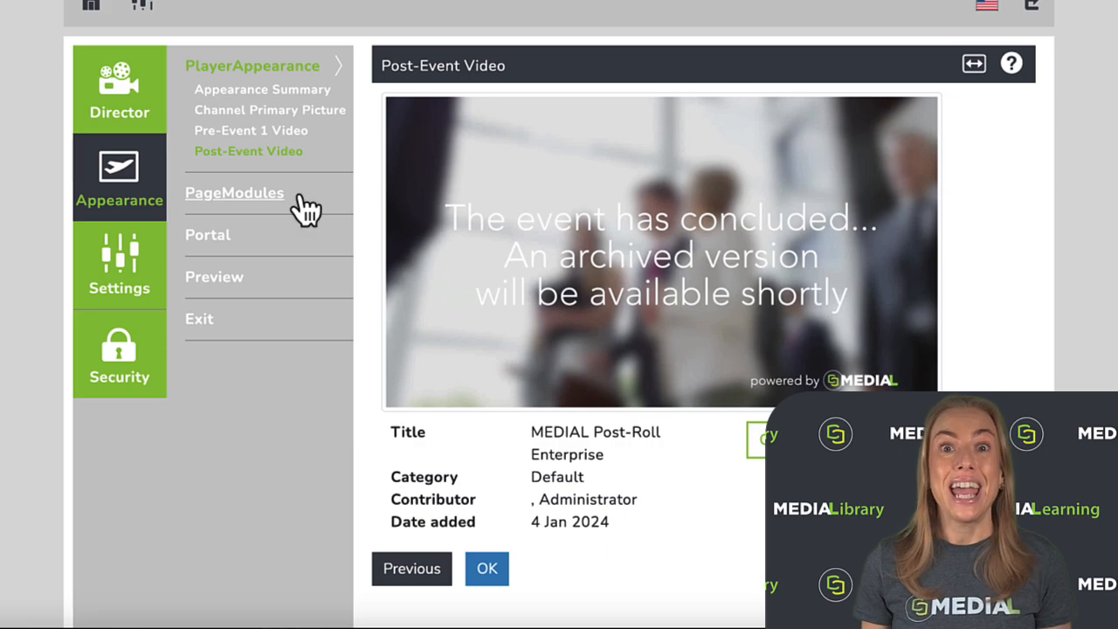
# - Try out the Show messaging option in the page modules' appearance options, switching it on and back off
pyautogui.click(269, 197)
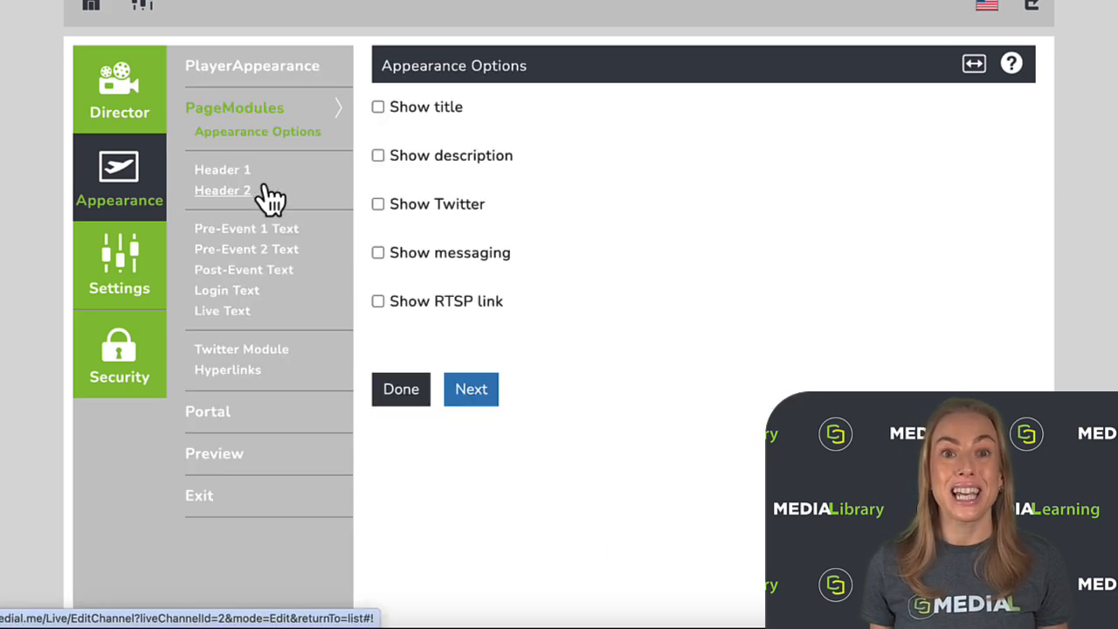
pyautogui.click(378, 254)
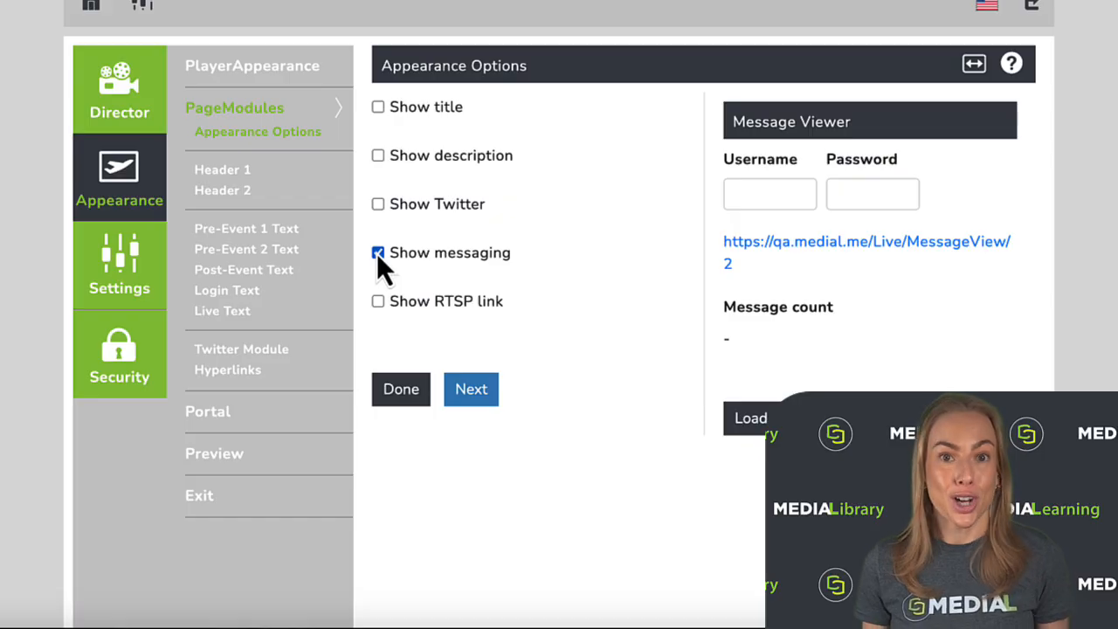
pyautogui.click(378, 254)
# - Examine the Header 1, pre-event, post-event and login text modules, and start a new entry in the Hyperlinks module
pyautogui.click(232, 170)
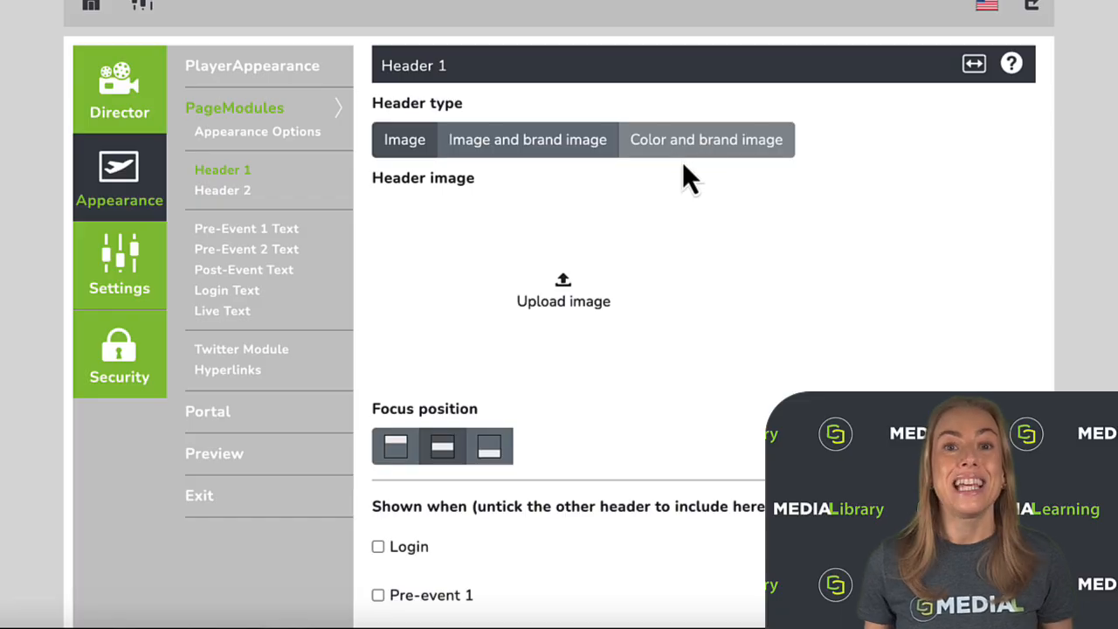
pyautogui.click(281, 234)
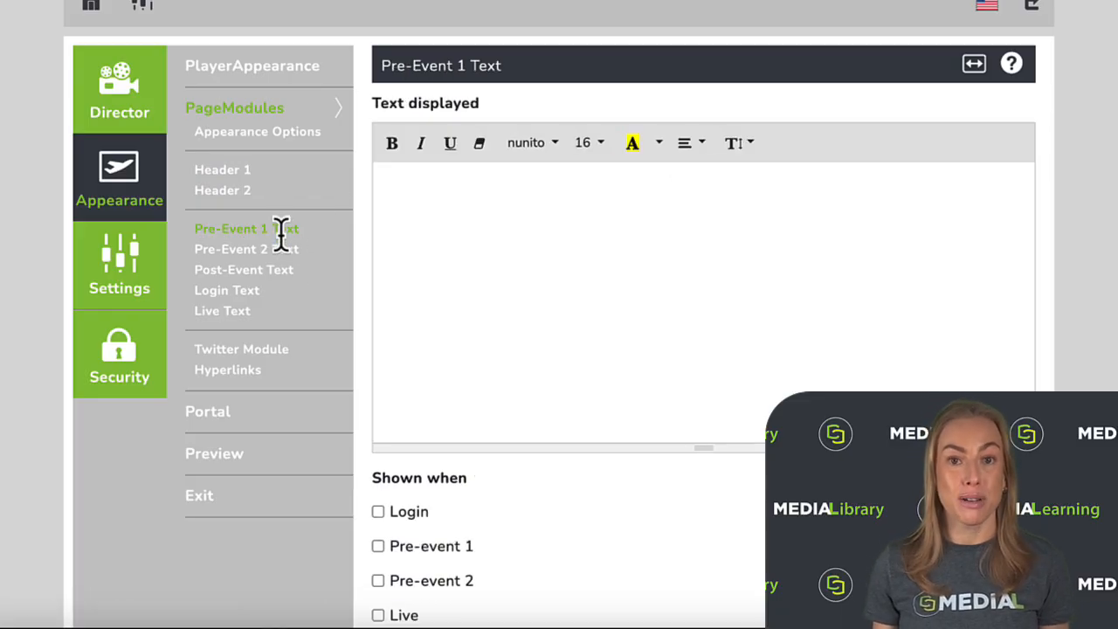
pyautogui.click(284, 249)
pyautogui.click(278, 271)
pyautogui.click(248, 291)
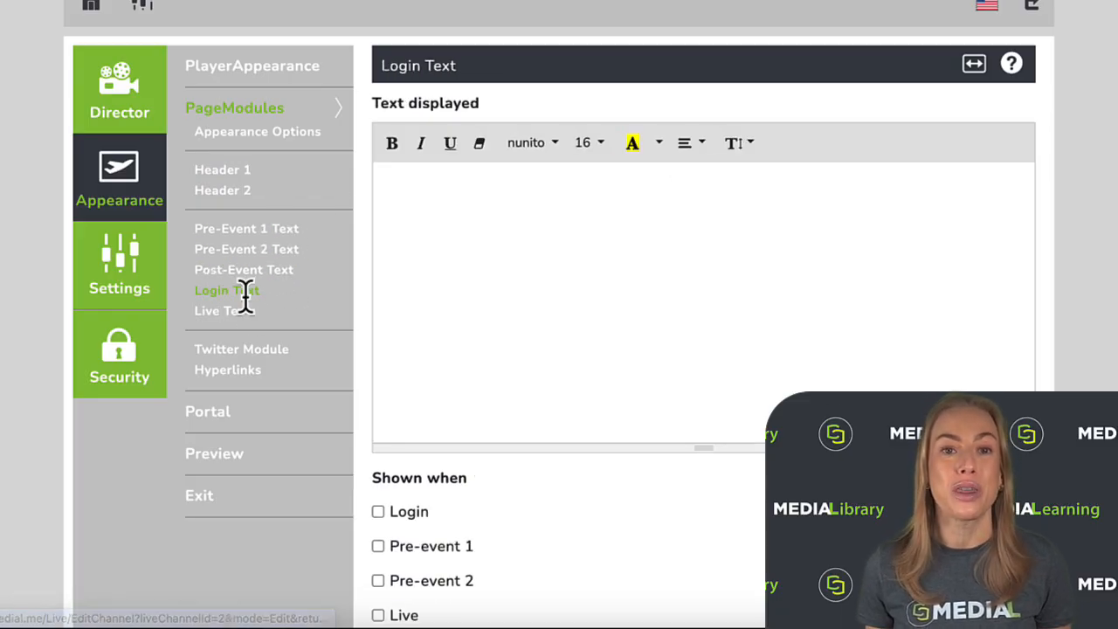
pyautogui.click(240, 371)
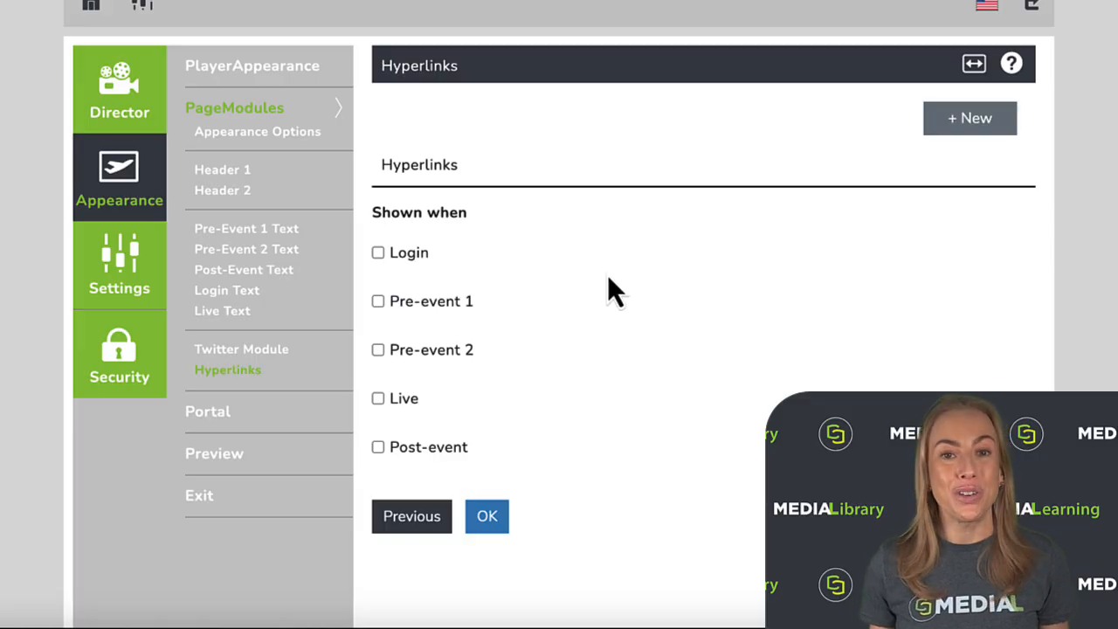
pyautogui.click(961, 127)
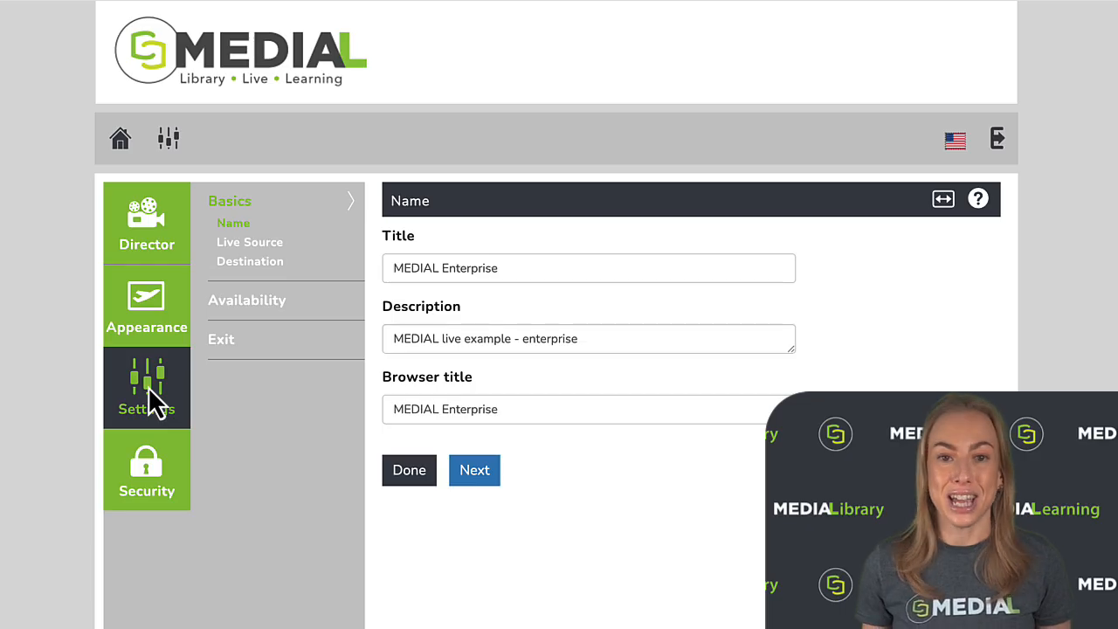
# - Set the channel's destination target category to MEDIAL Live Archive and save the basic settings
pyautogui.click(250, 262)
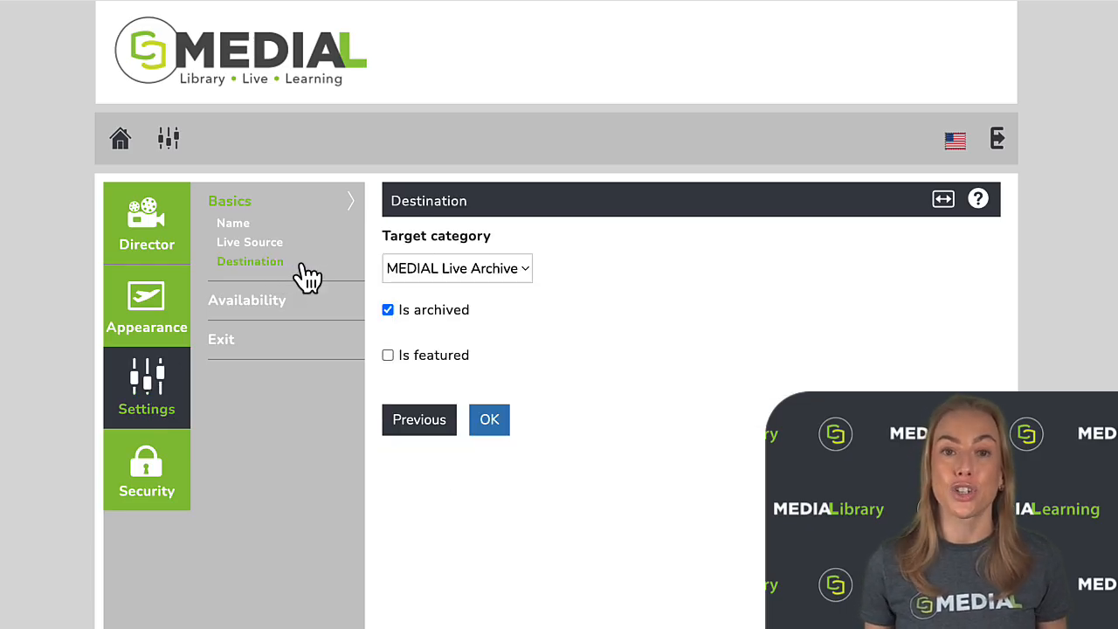
pyautogui.click(525, 271)
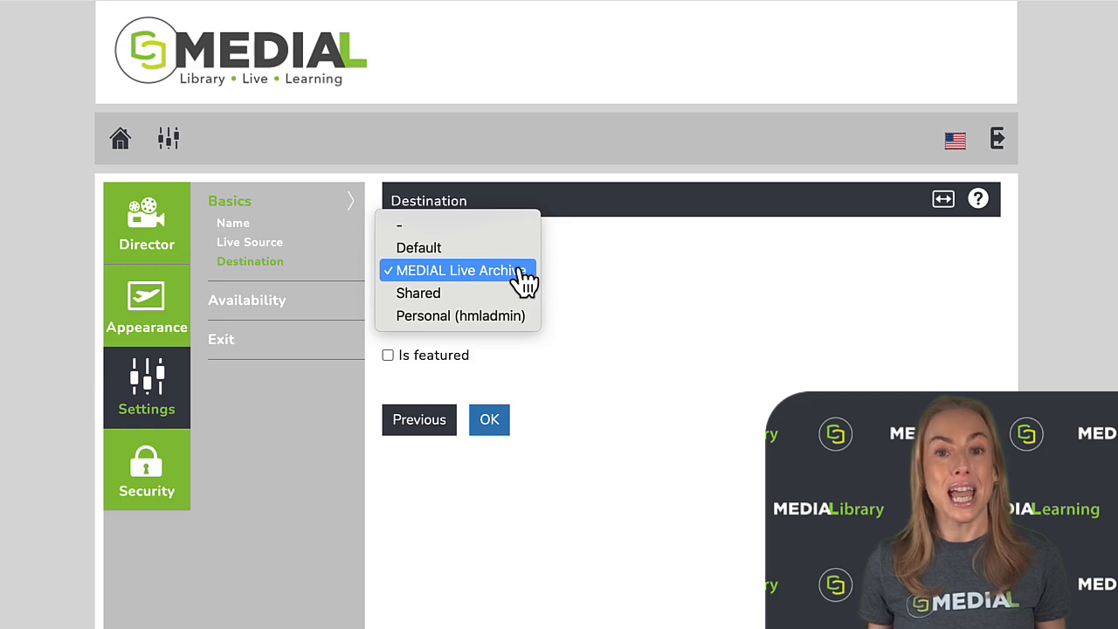
pyautogui.click(525, 273)
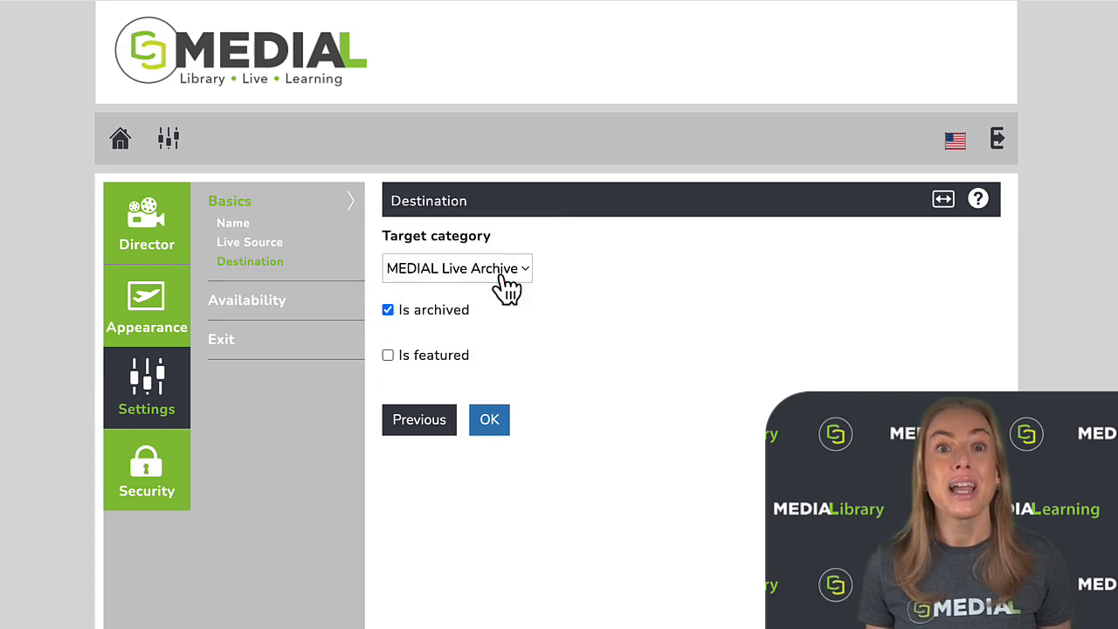
pyautogui.click(504, 423)
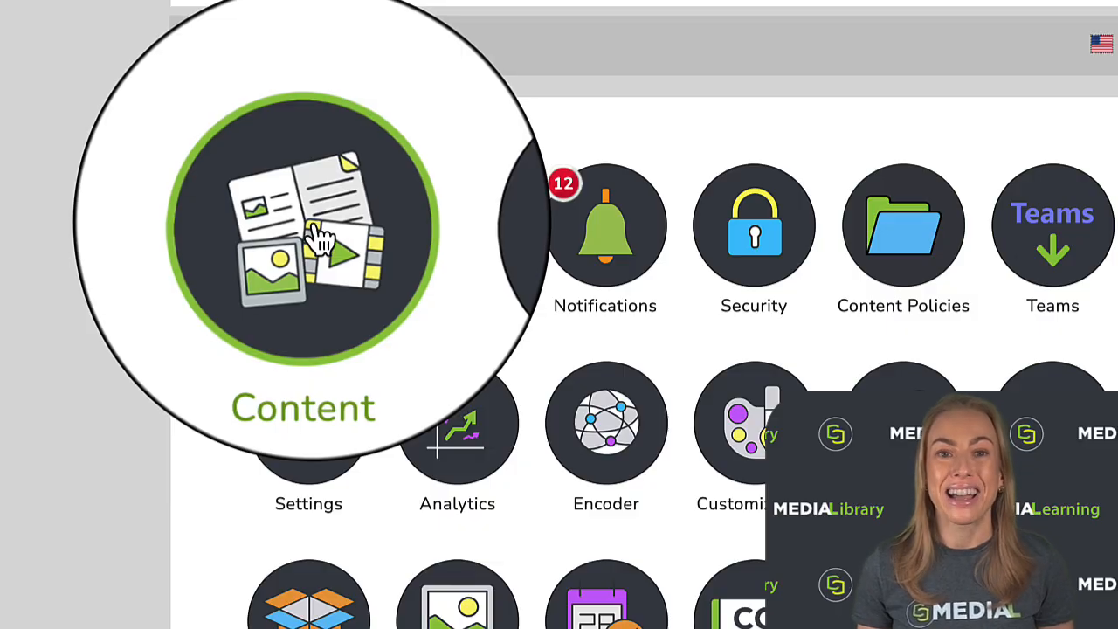
# - Open the Content administration area and look through it
pyautogui.click(314, 234)
pyautogui.scroll(-3, 948, 262)
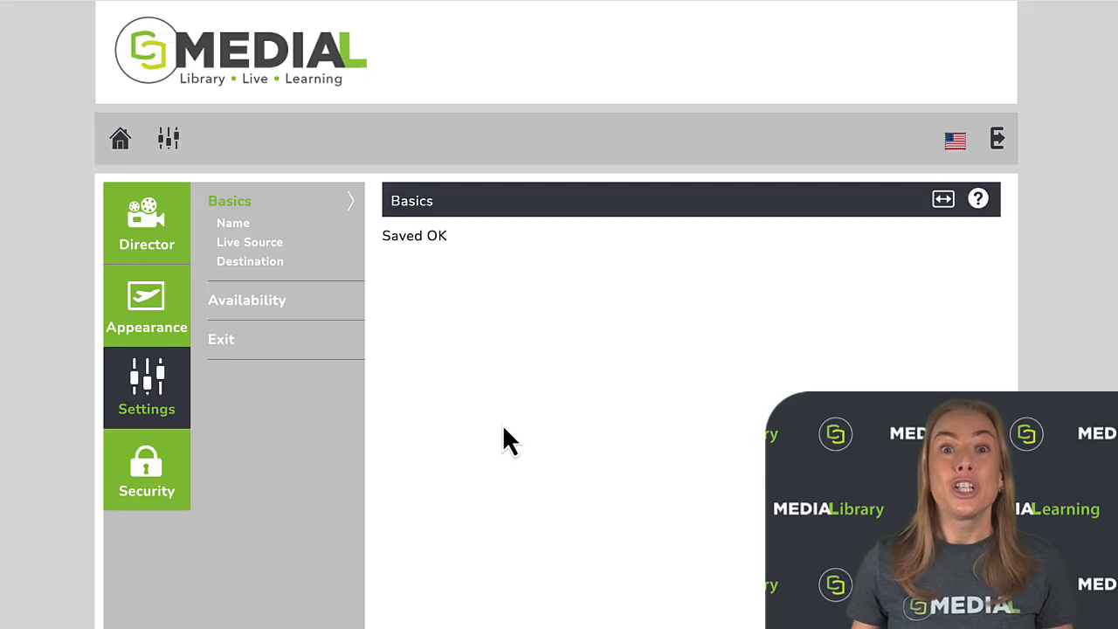
# - Preview the channel's Pre-event 1 screen from the Director section
pyautogui.click(154, 212)
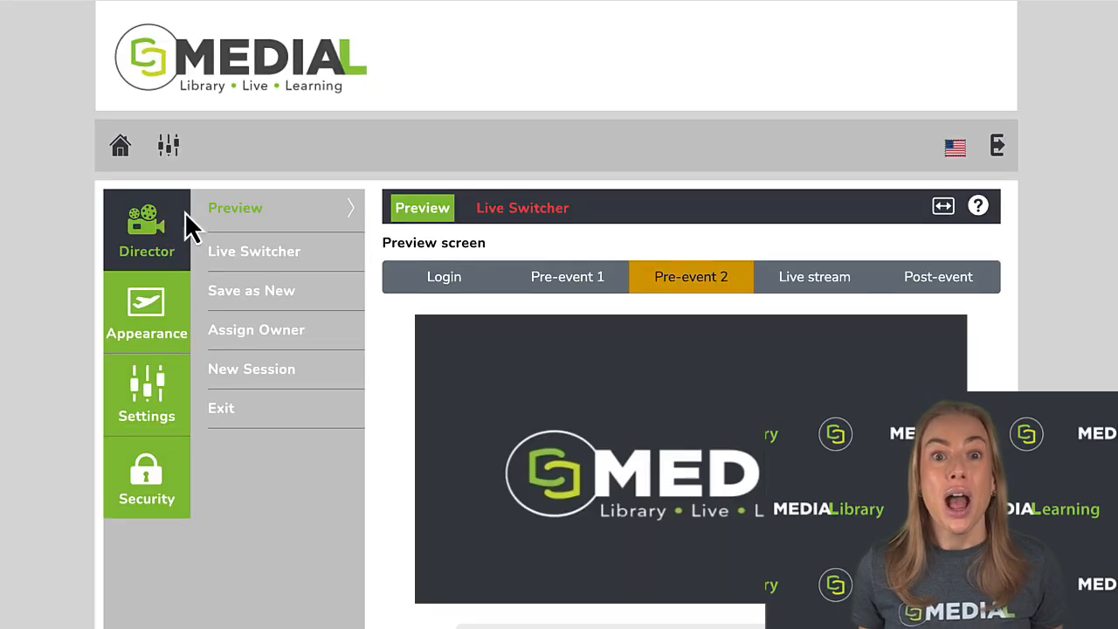
pyautogui.click(568, 292)
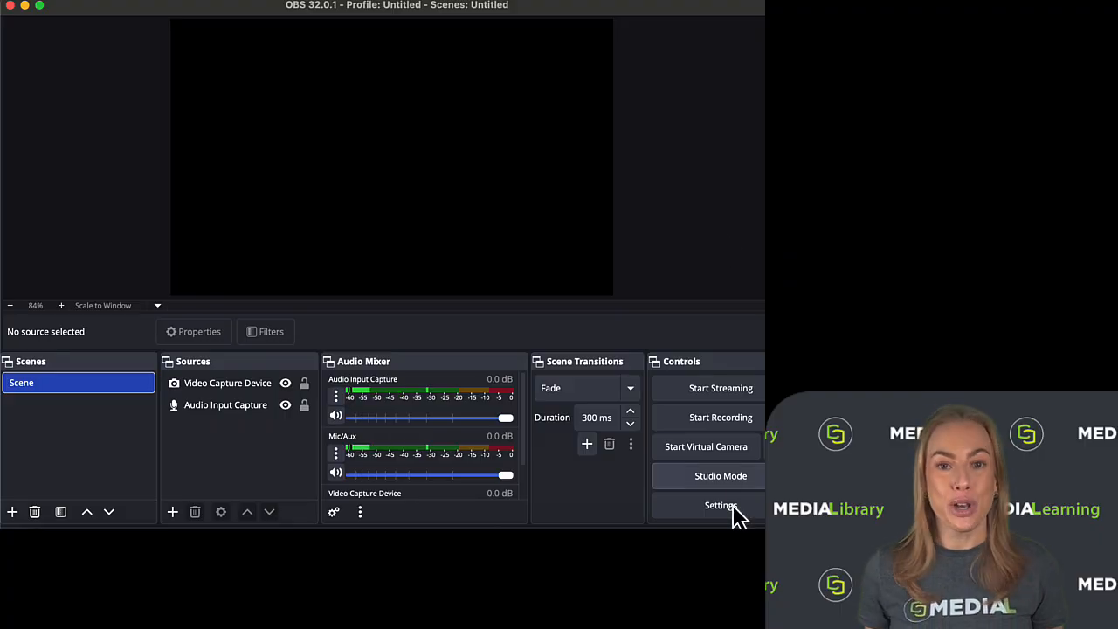
# - In OBS, open the stream settings and choose Custom as the streaming service
pyautogui.click(734, 509)
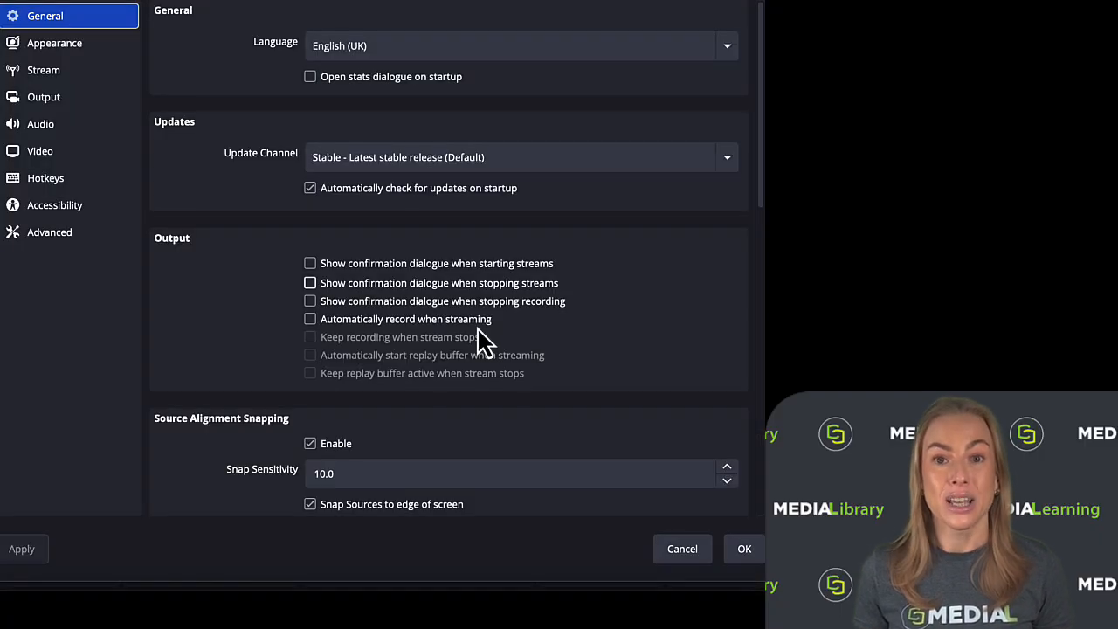
pyautogui.click(37, 75)
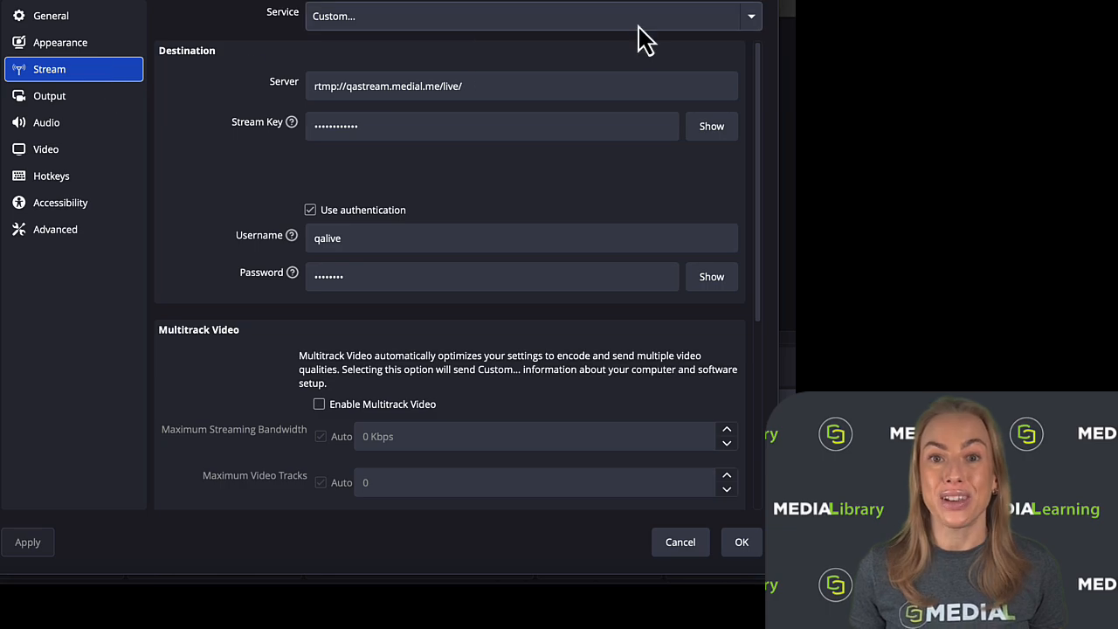
pyautogui.click(749, 17)
pyautogui.click(706, 13)
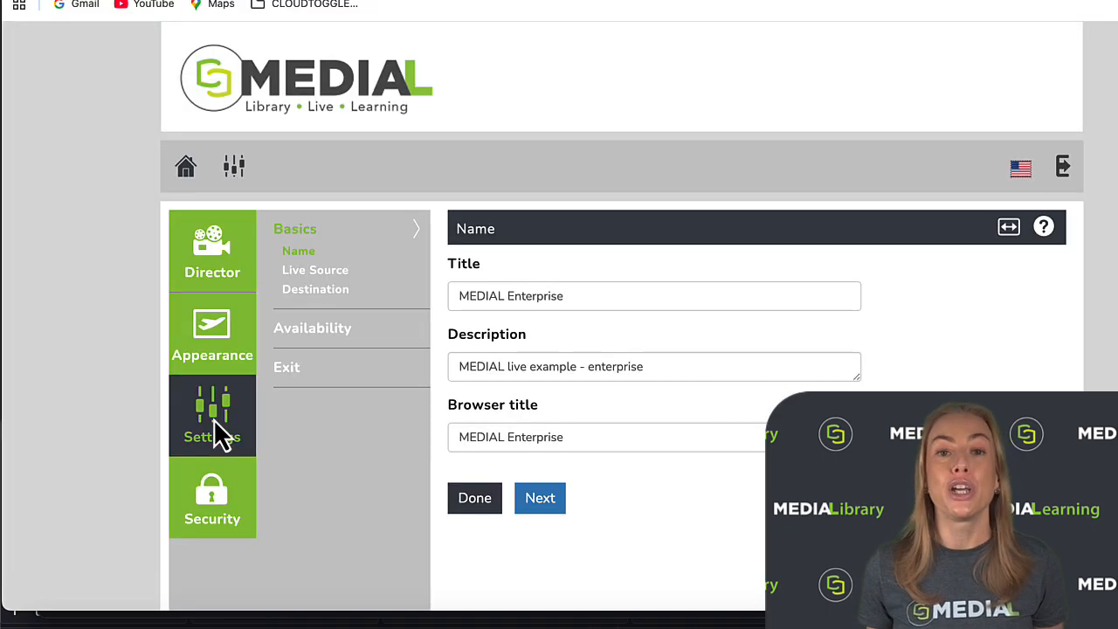
# - Copy the server name from the channel's Live Source settings into OBS's stream server, adding the prefix rtmp:// and the suffix live/
pyautogui.click(340, 284)
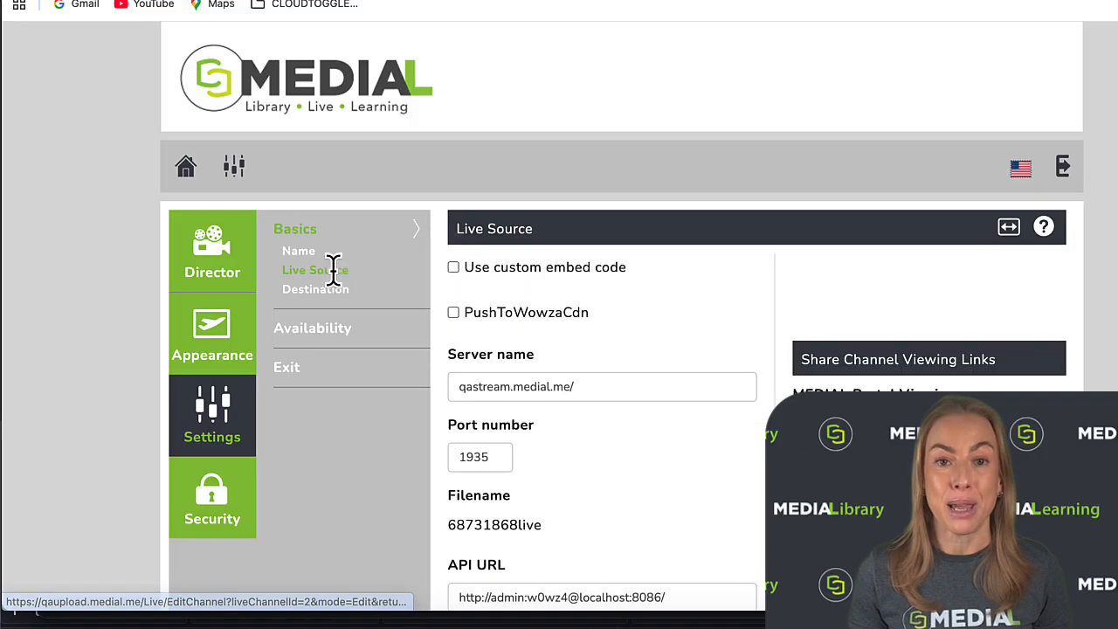
pyautogui.moveTo(592, 385); pyautogui.dragTo(450, 402)
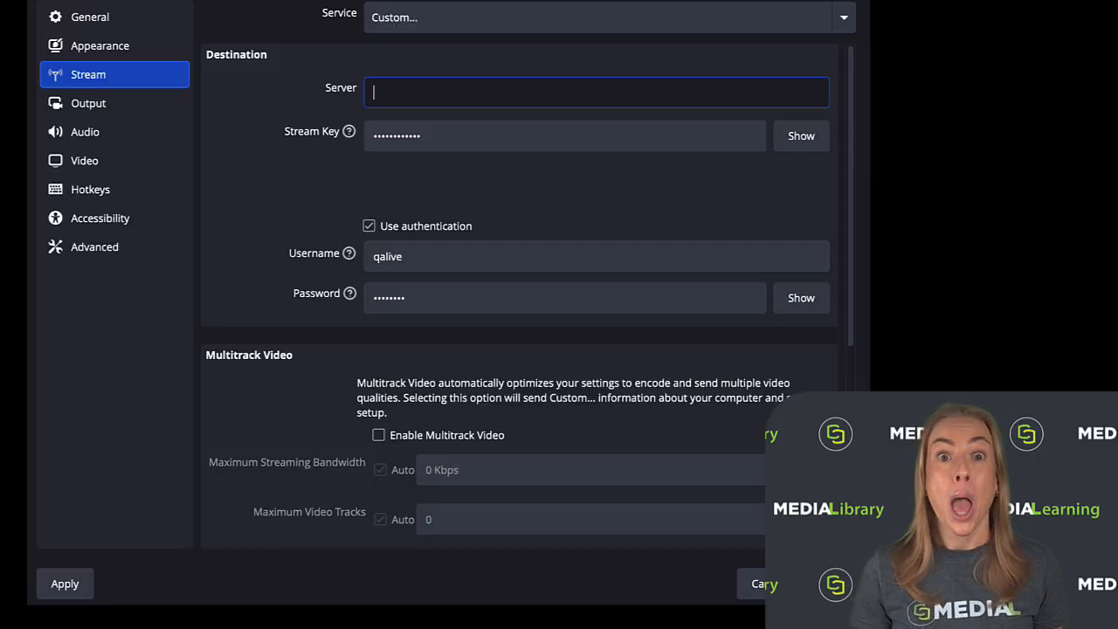
pyautogui.write('qastream.medial.me/')
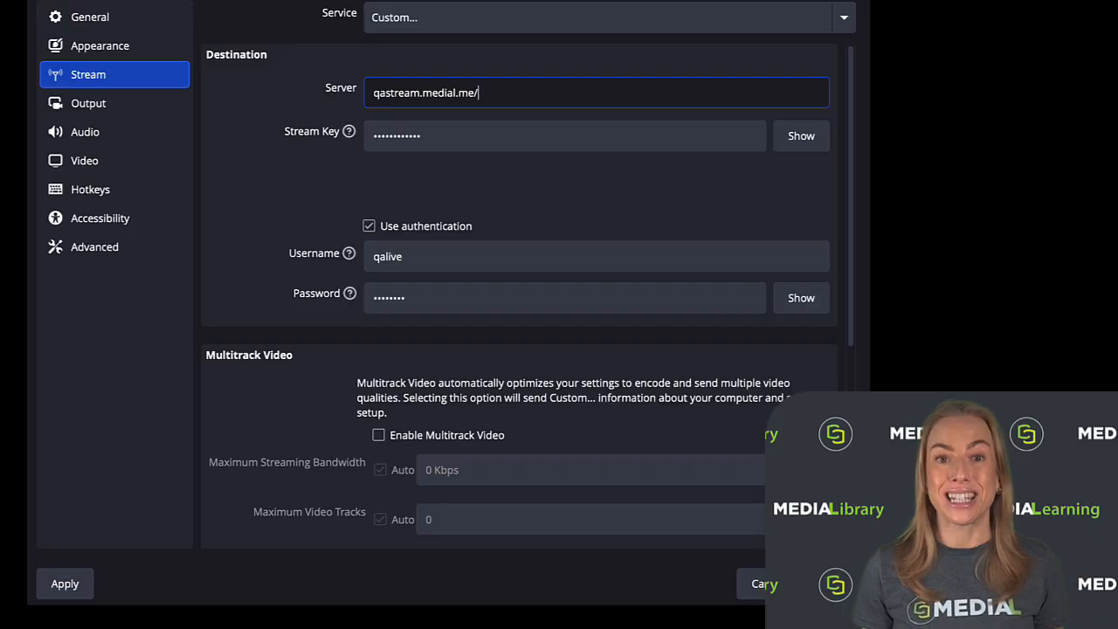
pyautogui.press('Home')
pyautogui.write('rtmp')
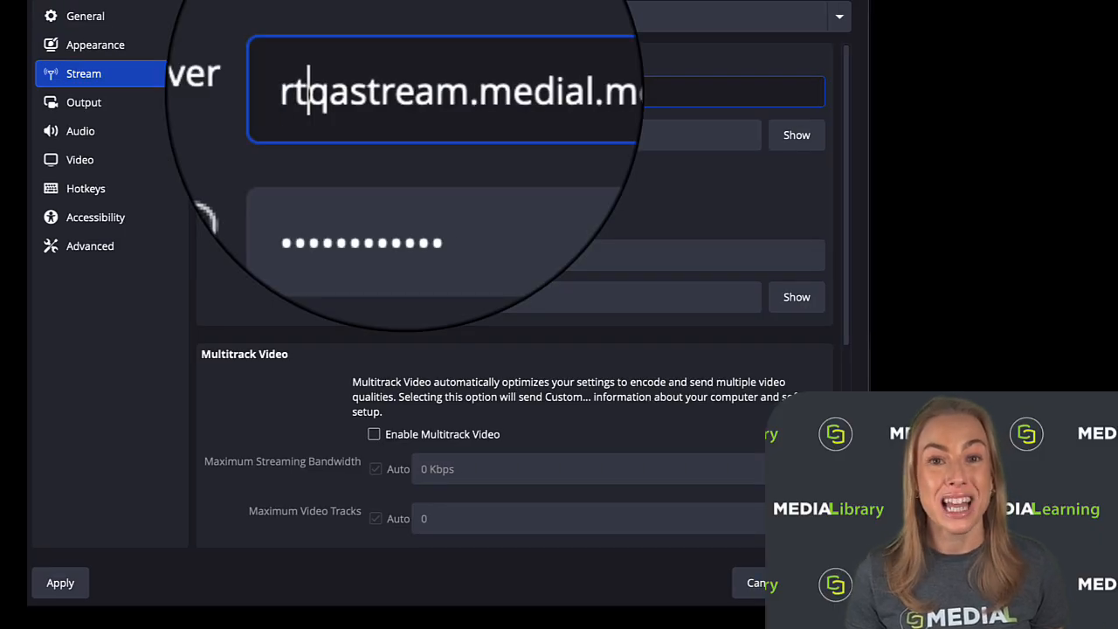
pyautogui.write('://')
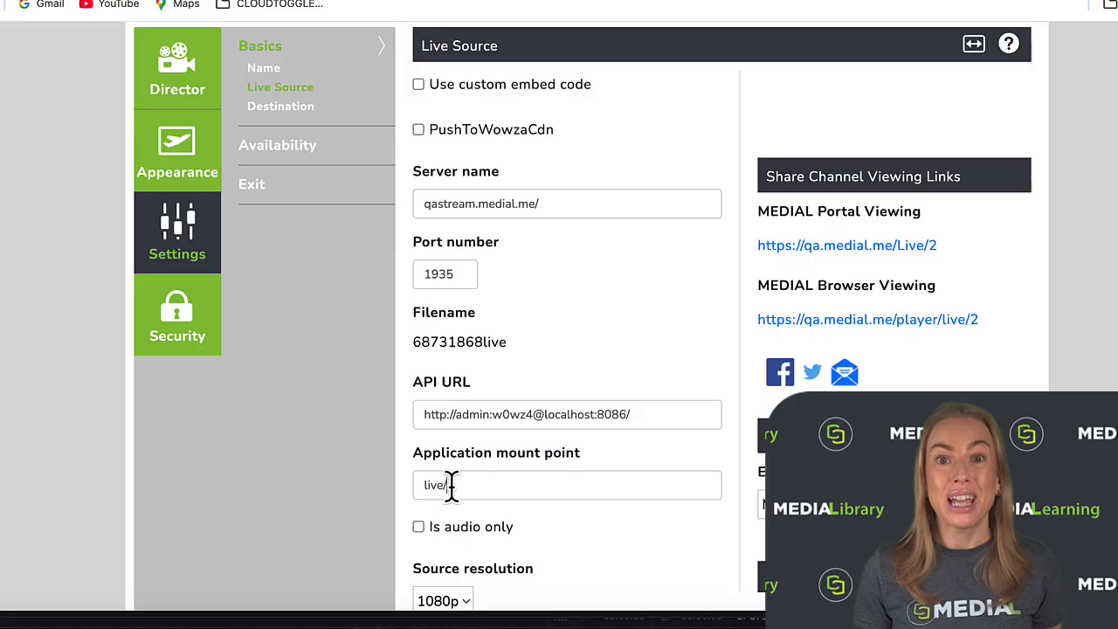
# - Copy the channel's Live Source filename into the OBS stream key and save the stream settings with authentication in use
pyautogui.moveTo(449, 486); pyautogui.dragTo(412, 492)
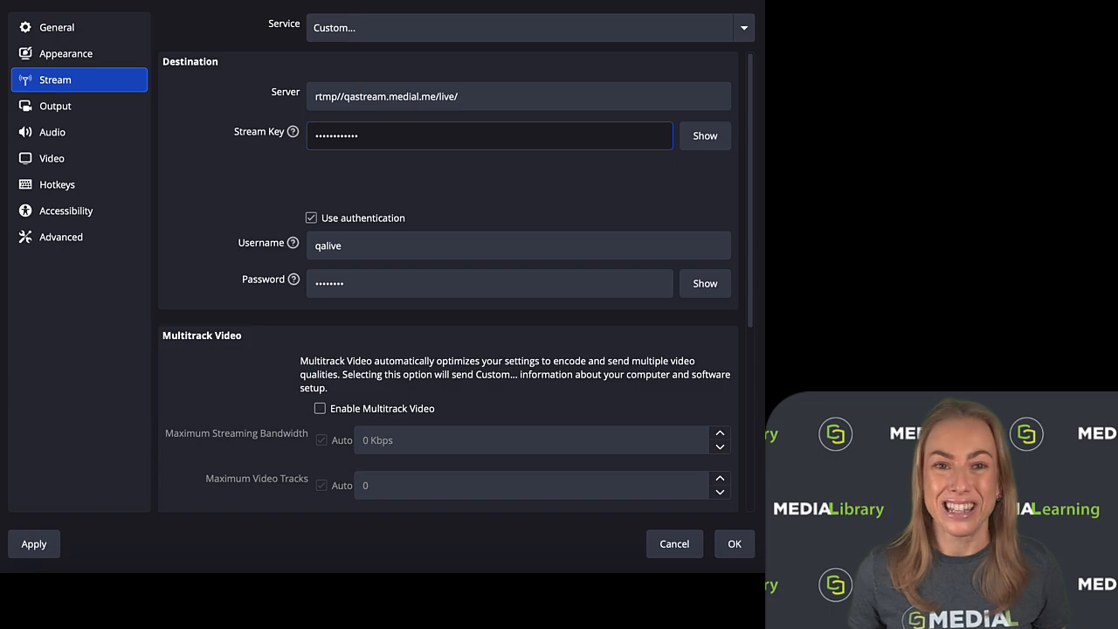
pyautogui.click(459, 189)
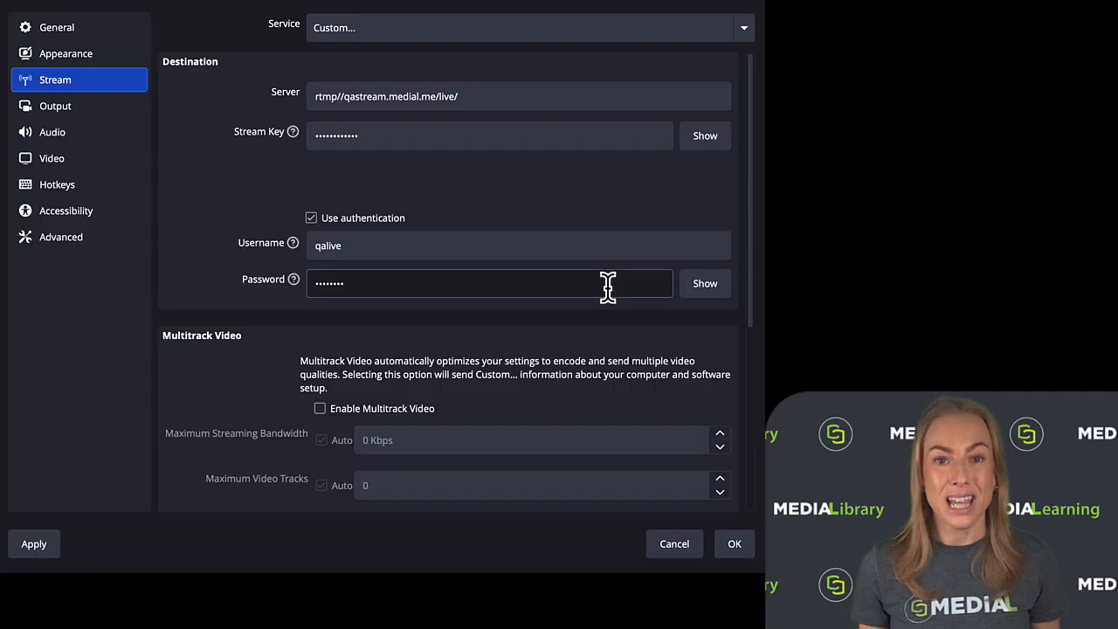
pyautogui.click(737, 547)
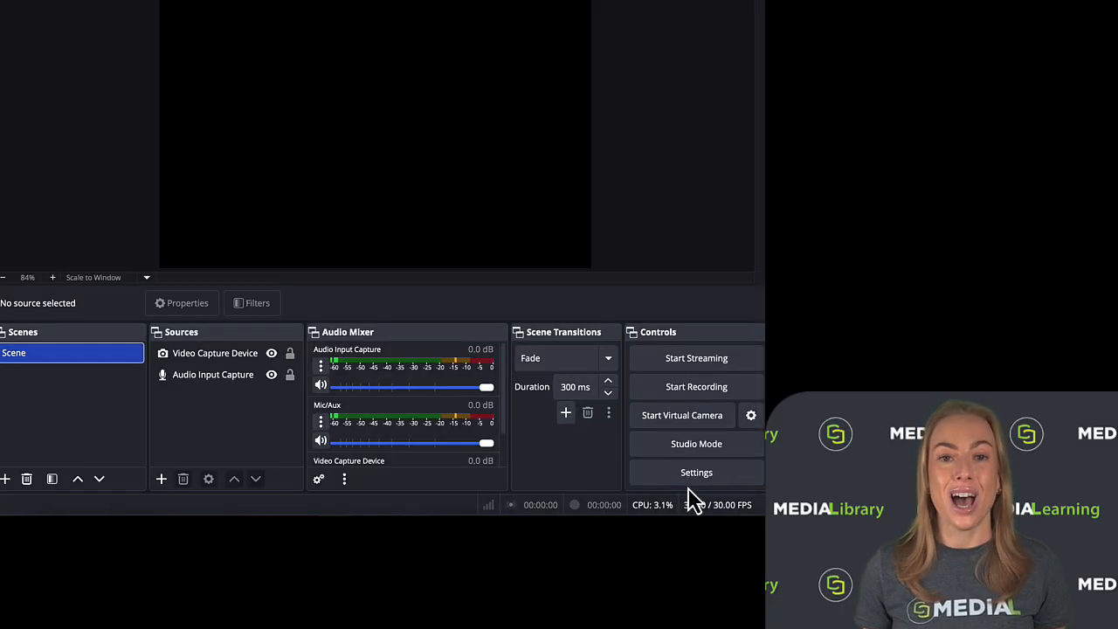
# - Start streaming from OBS and switch the MEDIAL channel's live state to Live stream
pyautogui.click(708, 364)
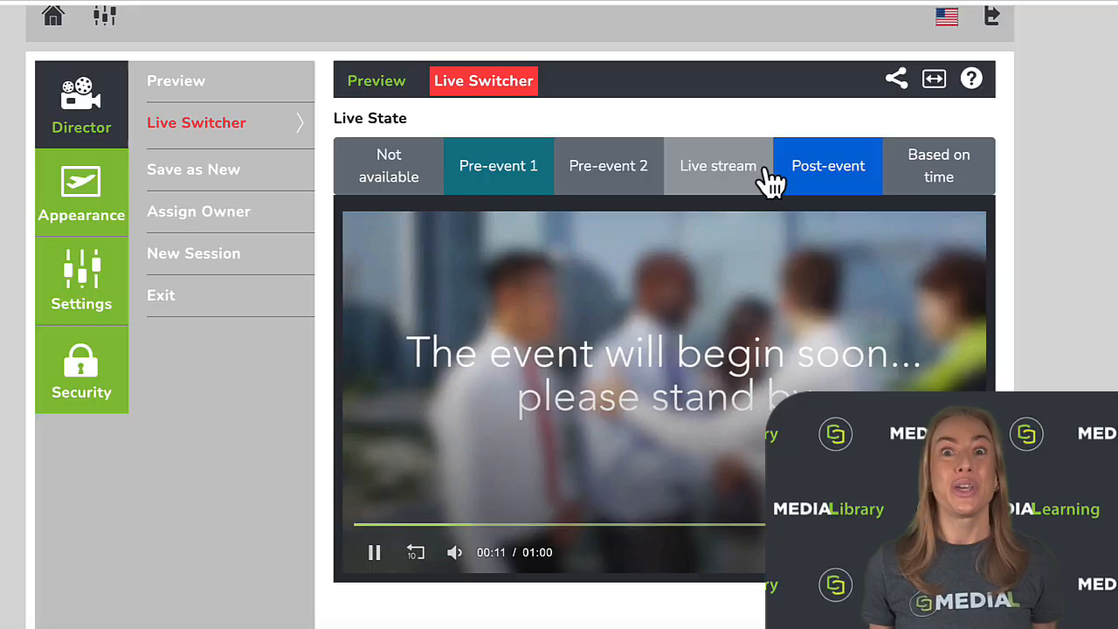
pyautogui.click(726, 179)
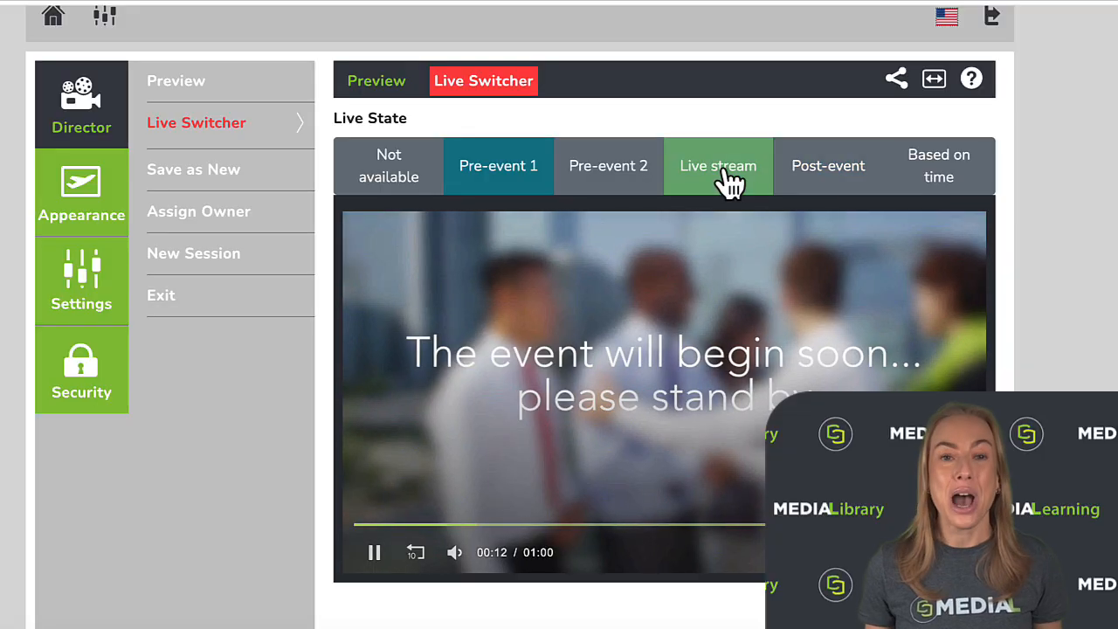